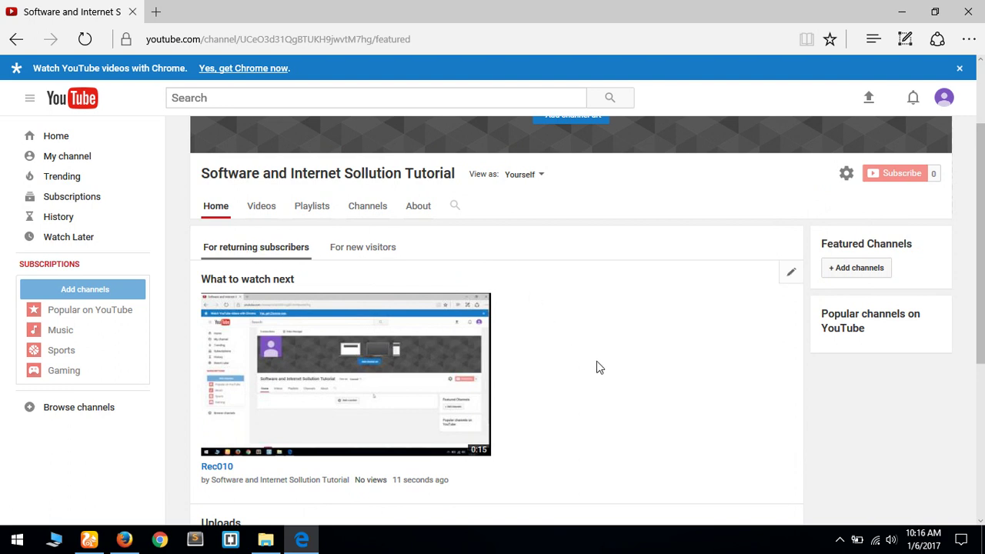
Step: Open the channel's Status and Features page in Creator Studio by way of the Video Manager
{"action": "scroll", "coordinate": [596, 362], "scroll_direction": "down", "scroll_amount": 2}
{"action": "scroll", "coordinate": [596, 360], "scroll_direction": "down", "scroll_amount": 2}
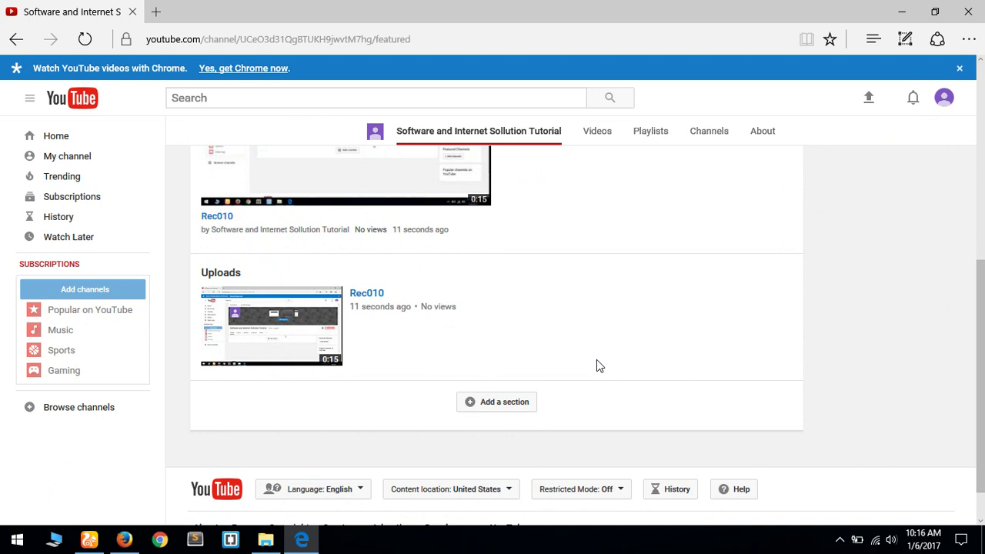
{"action": "scroll", "coordinate": [630, 314], "scroll_direction": "up", "scroll_amount": 5}
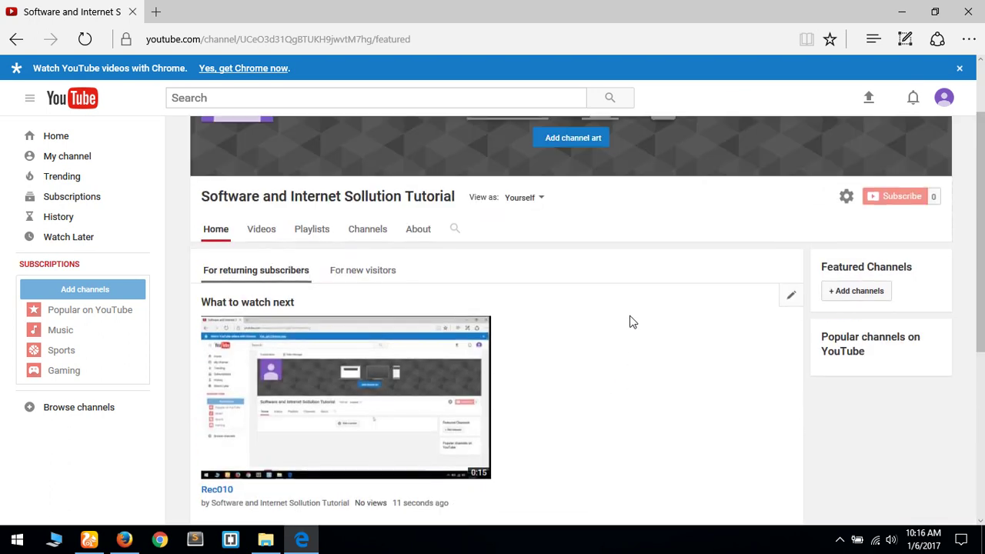
{"action": "scroll", "coordinate": [629, 321], "scroll_direction": "up", "scroll_amount": 2}
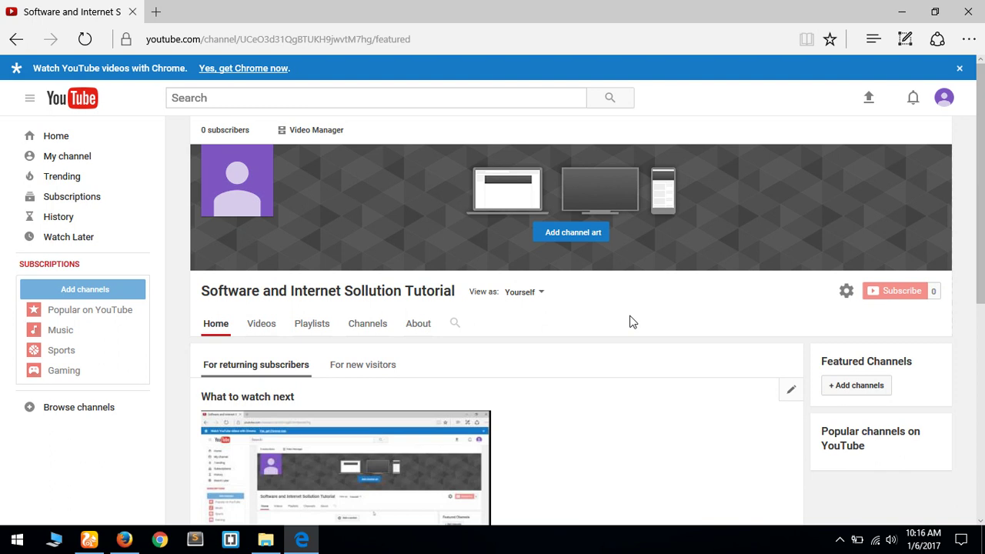
{"action": "mouse_move", "coordinate": [758, 209]}
{"action": "left_click", "coordinate": [945, 100]}
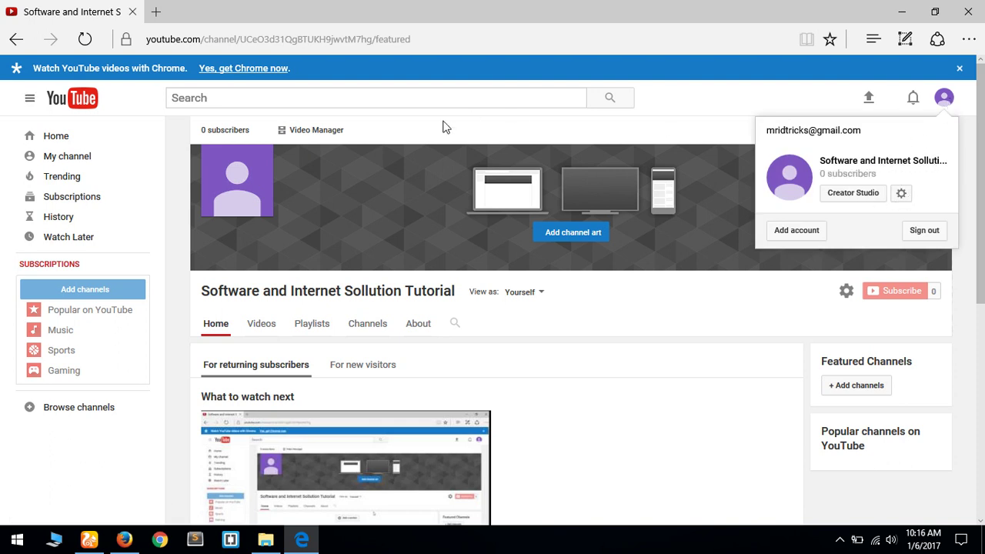
{"action": "left_click", "coordinate": [327, 136]}
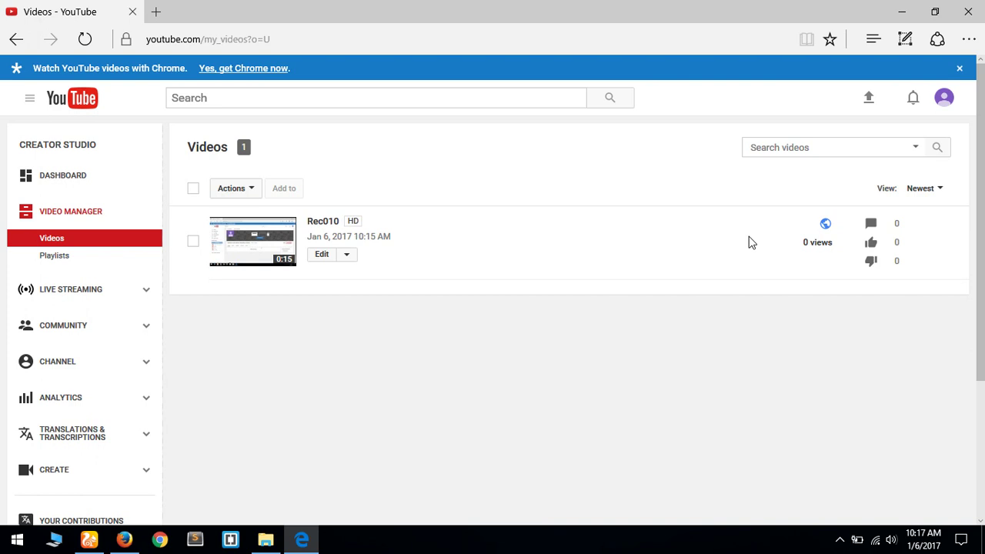
{"action": "left_click", "coordinate": [63, 370]}
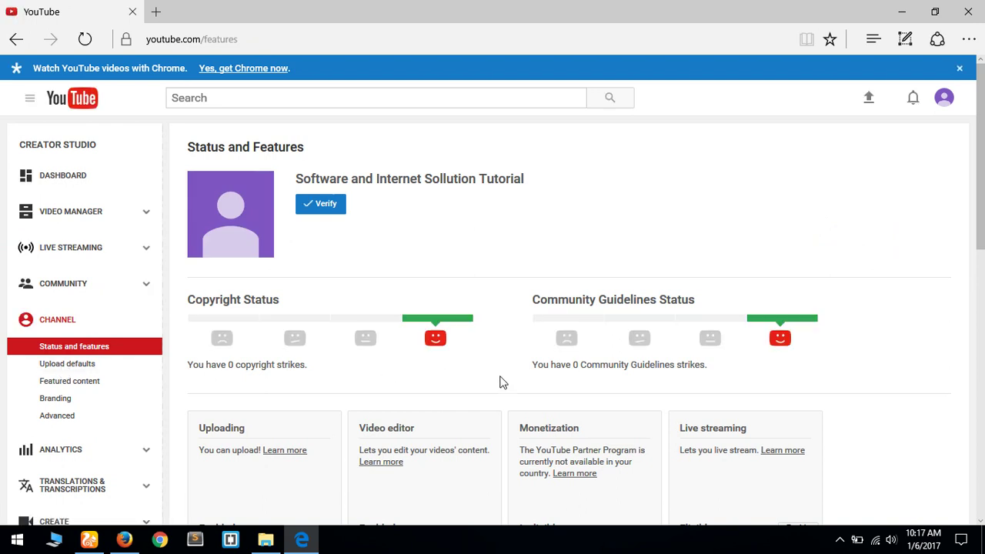
Step: Examine the channel's copyright and guidelines status and the feature eligibility cards, including Monetization
{"action": "scroll", "coordinate": [500, 378], "scroll_direction": "down", "scroll_amount": 3}
{"action": "scroll", "coordinate": [501, 379], "scroll_direction": "down", "scroll_amount": 1}
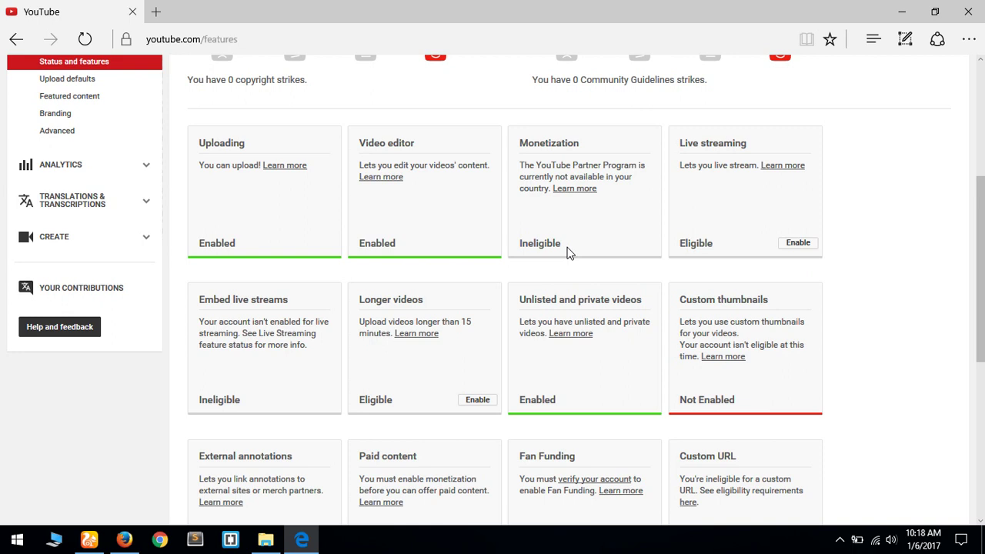
{"action": "scroll", "coordinate": [570, 254], "scroll_direction": "down", "scroll_amount": 5}
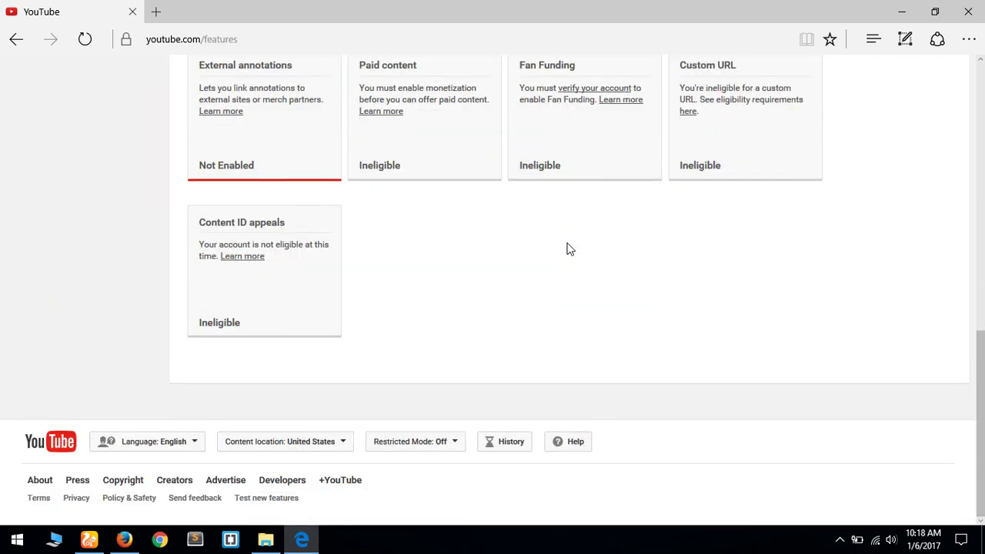
{"action": "scroll", "coordinate": [569, 249], "scroll_direction": "up", "scroll_amount": 7}
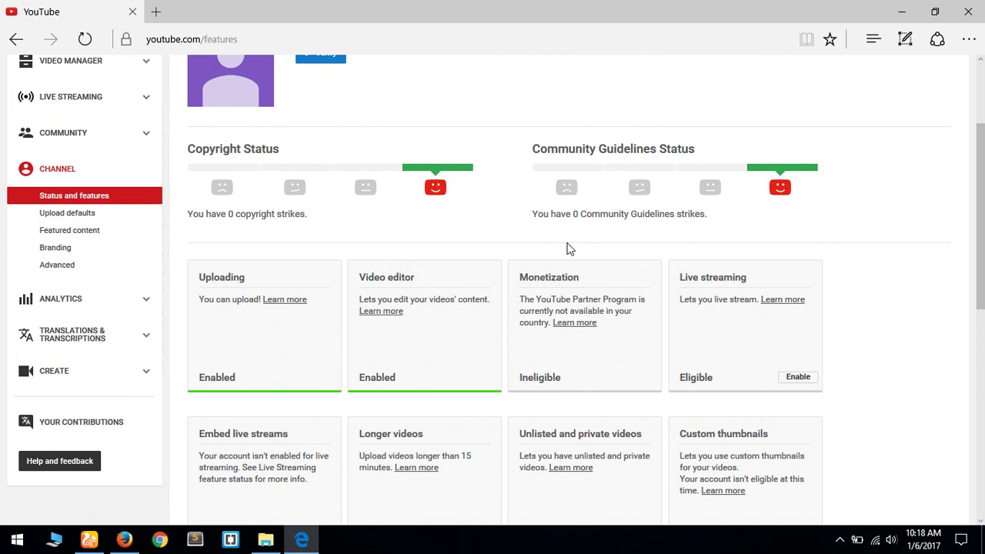
{"action": "scroll", "coordinate": [569, 248], "scroll_direction": "down", "scroll_amount": 2}
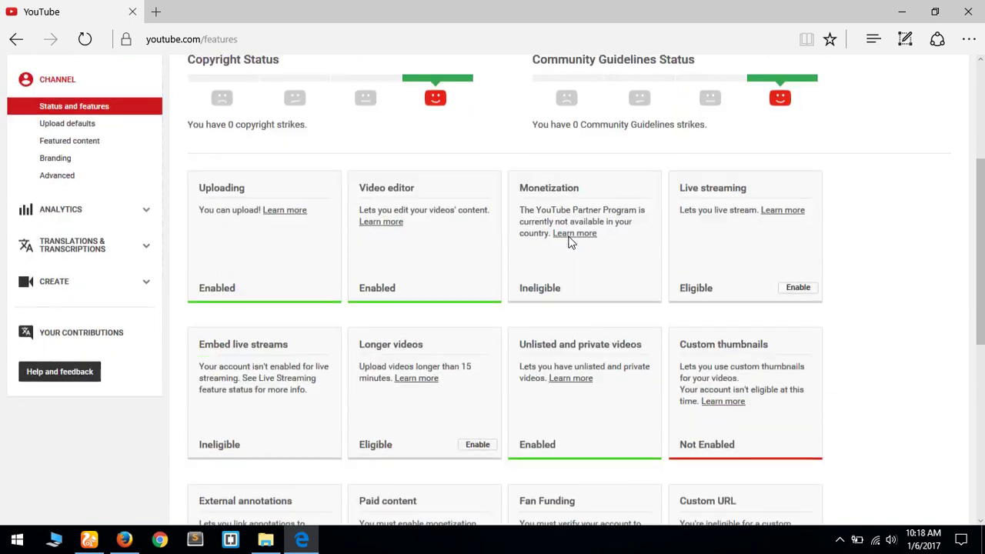
{"action": "scroll", "coordinate": [569, 237], "scroll_direction": "up", "scroll_amount": 4}
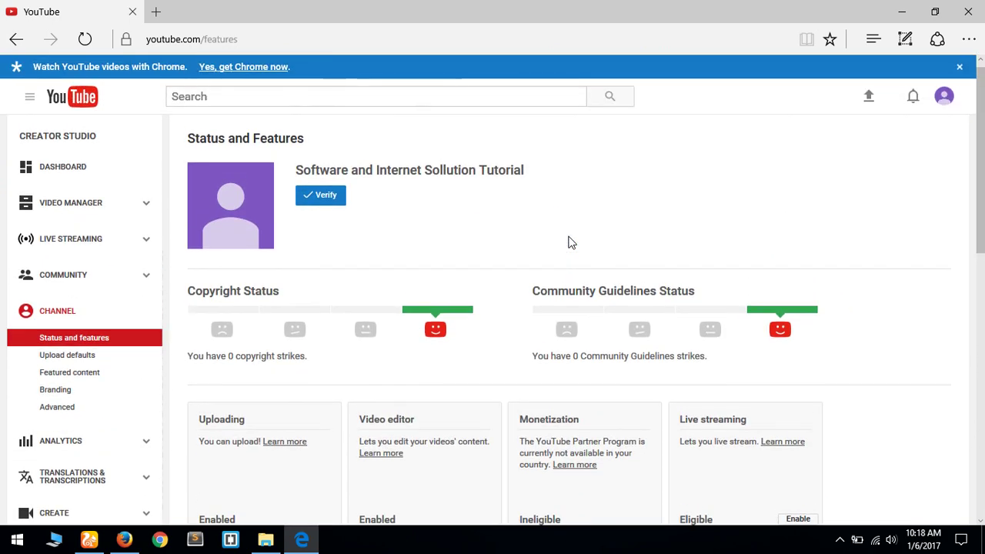
{"action": "scroll", "coordinate": [571, 243], "scroll_direction": "down", "scroll_amount": 3}
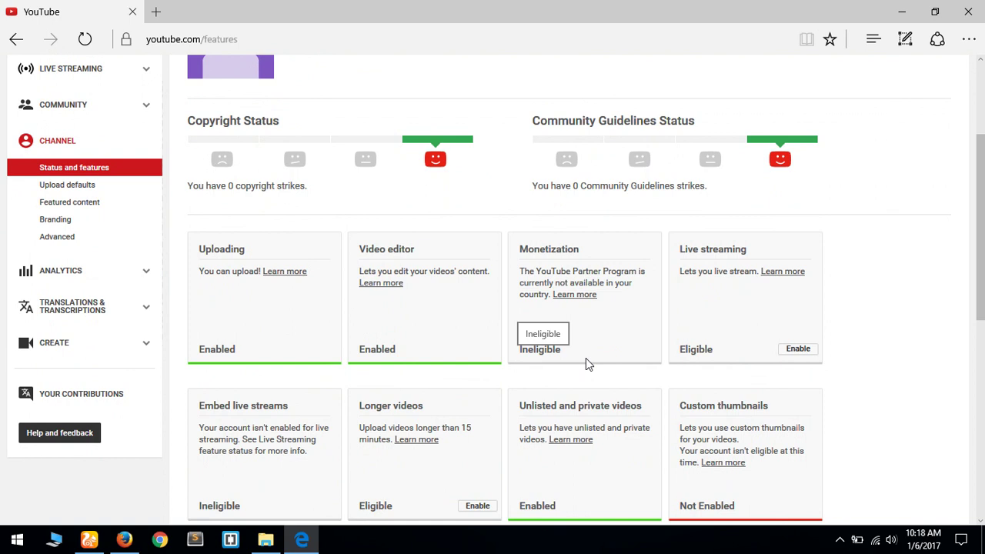
Step: Set the channel's country to United States in the Advanced channel settings and save the change
{"action": "left_click", "coordinate": [58, 239]}
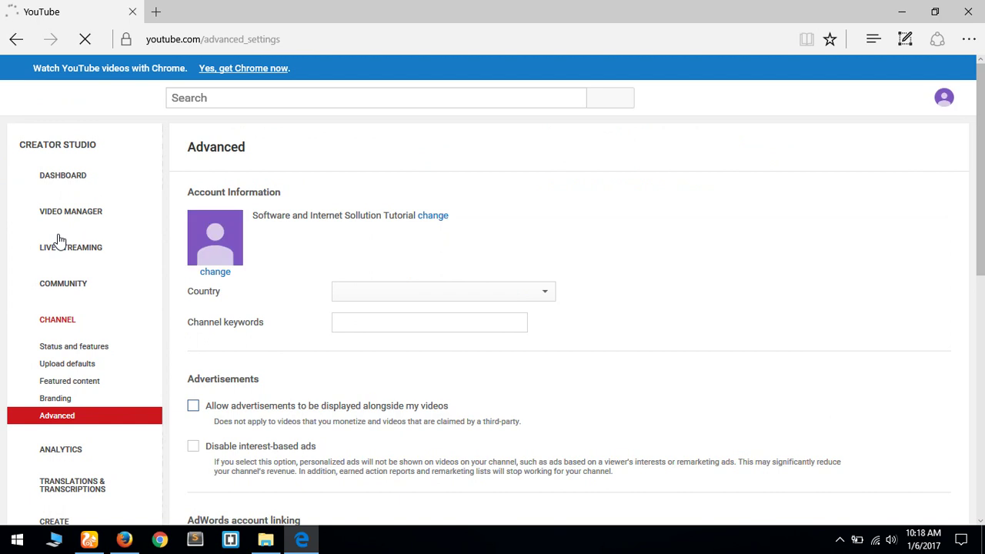
{"action": "left_click", "coordinate": [534, 300]}
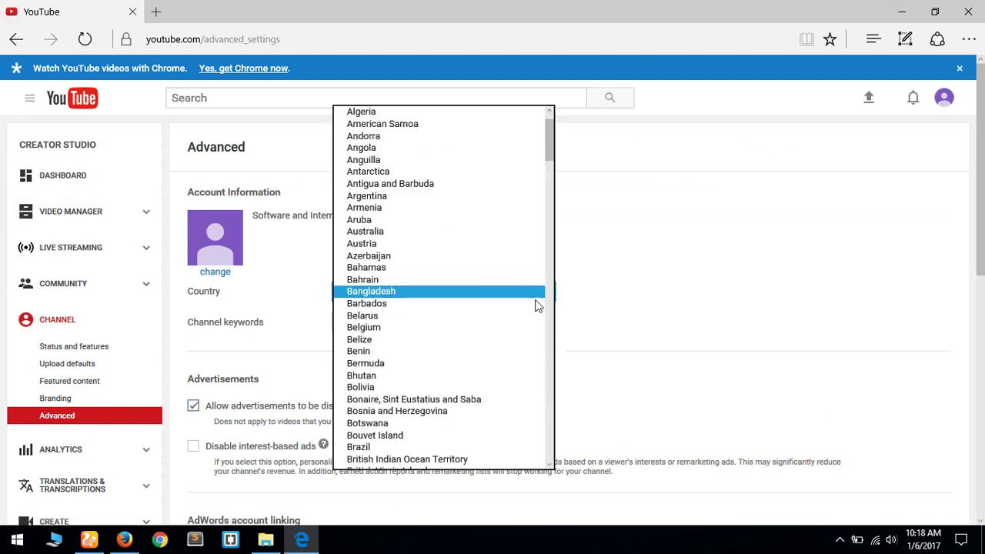
{"action": "scroll", "coordinate": [438, 397], "scroll_direction": "down", "scroll_amount": 10}
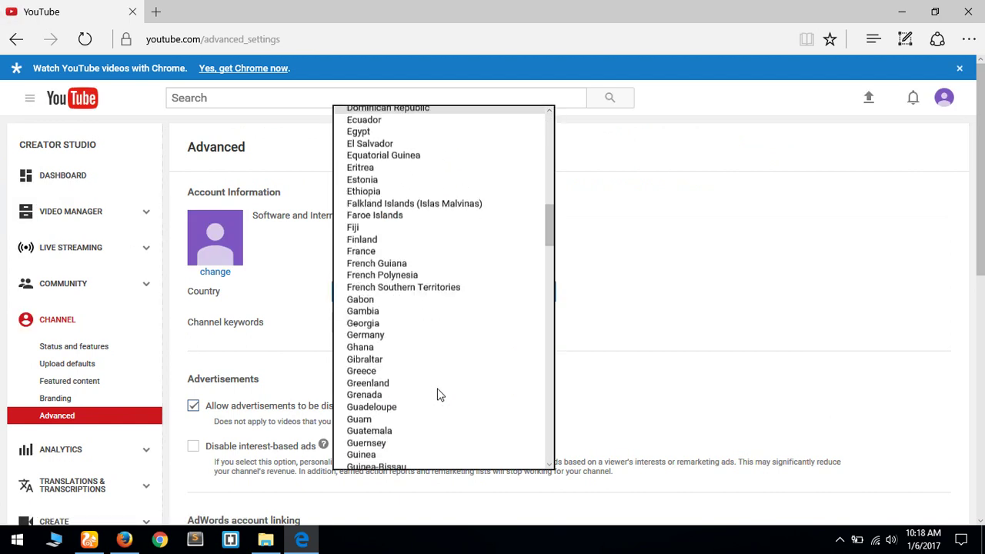
{"action": "scroll", "coordinate": [439, 395], "scroll_direction": "down", "scroll_amount": 15}
{"action": "scroll", "coordinate": [437, 368], "scroll_direction": "down", "scroll_amount": 15}
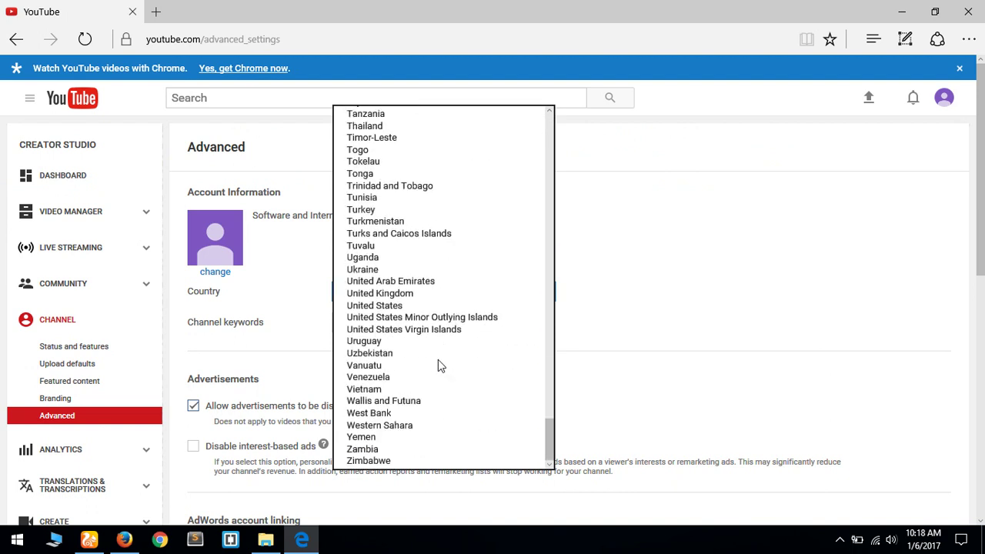
{"action": "left_click", "coordinate": [388, 306]}
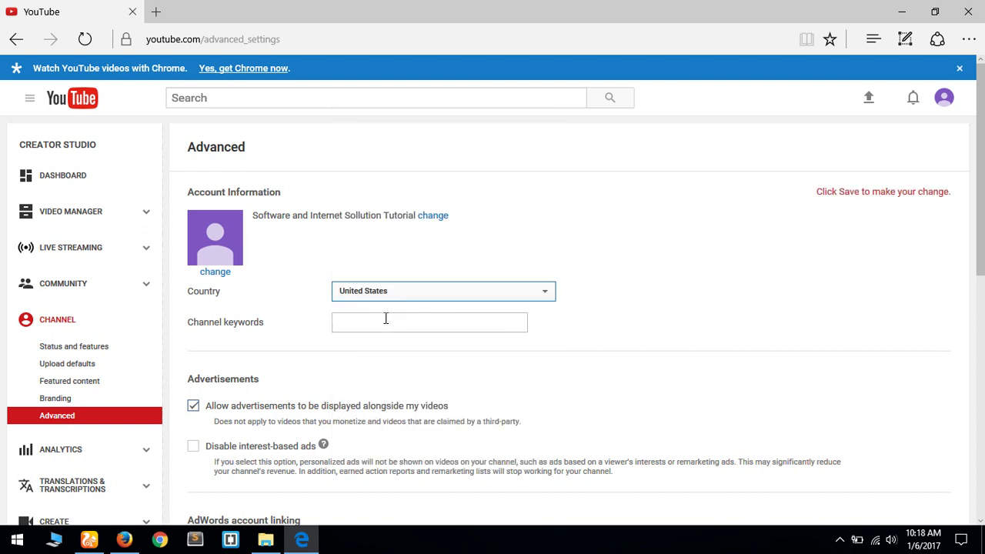
{"action": "scroll", "coordinate": [388, 308], "scroll_direction": "down", "scroll_amount": 4}
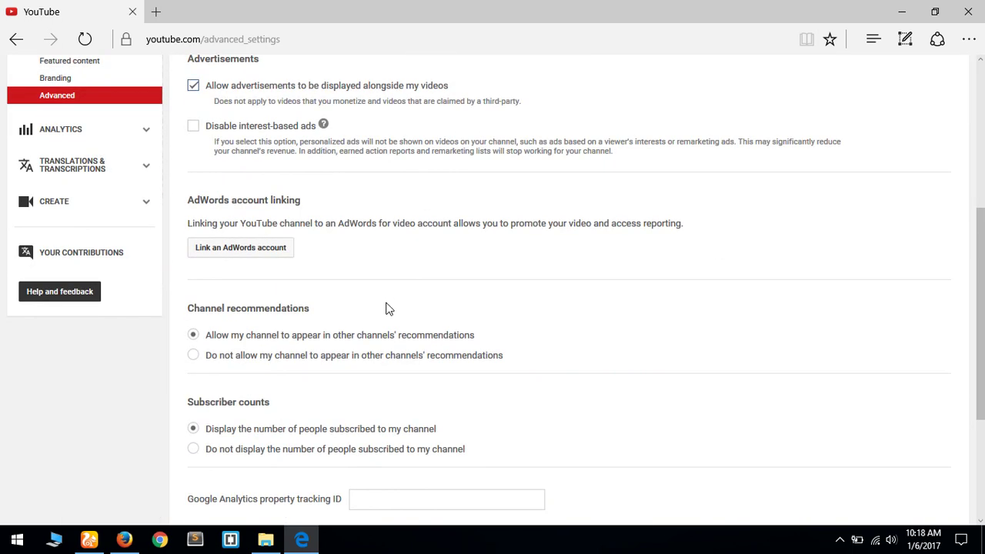
{"action": "scroll", "coordinate": [394, 285], "scroll_direction": "down", "scroll_amount": 3}
{"action": "left_click", "coordinate": [226, 346]}
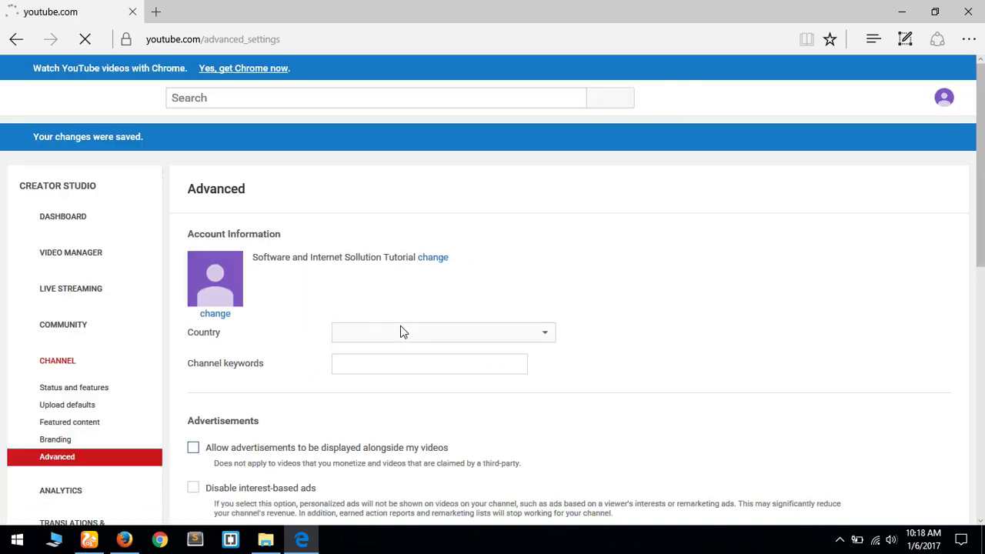
{"action": "scroll", "coordinate": [400, 332], "scroll_direction": "down", "scroll_amount": 2}
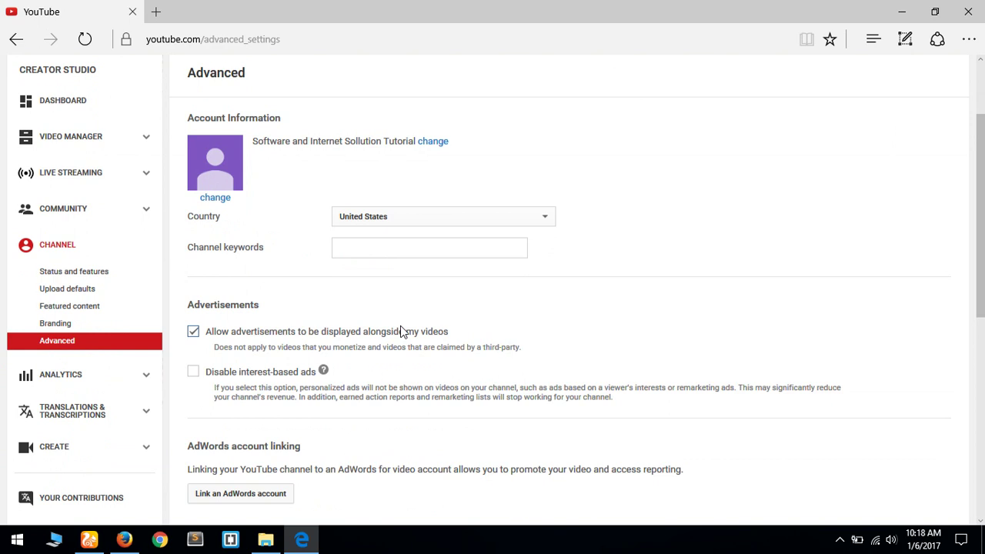
Step: Return to the channel's Status and Features page and choose to enable Monetization
{"action": "left_click", "coordinate": [62, 240]}
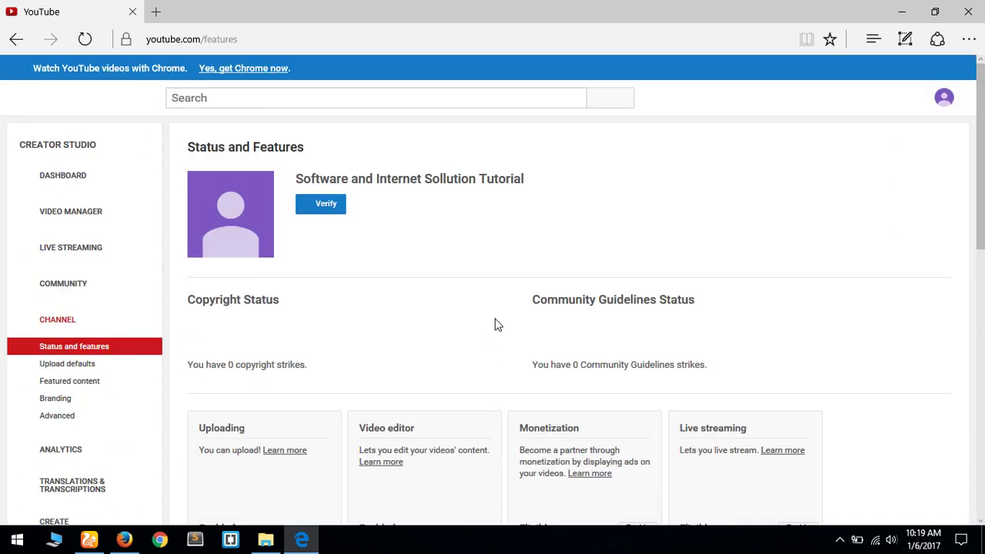
{"action": "scroll", "coordinate": [496, 325], "scroll_direction": "down", "scroll_amount": 3}
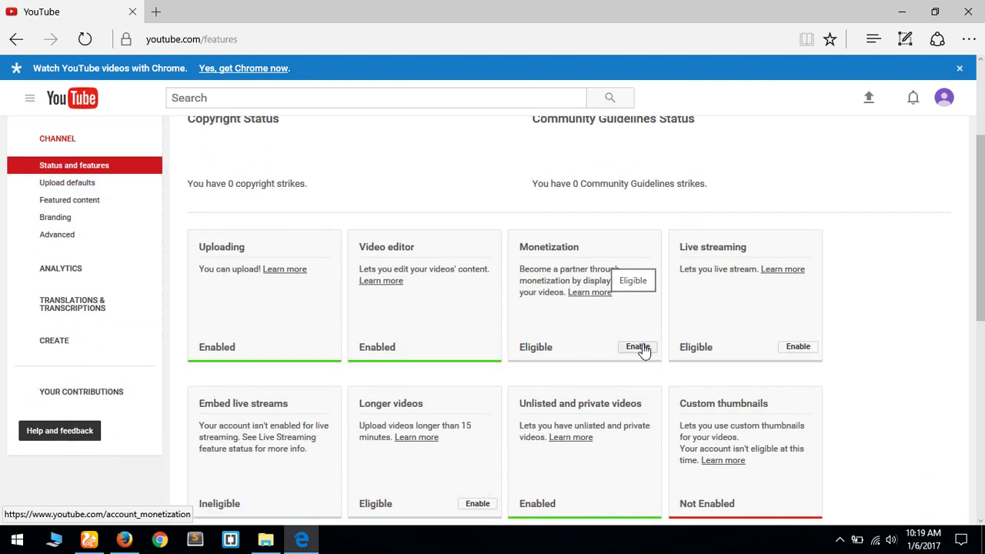
{"action": "left_click", "coordinate": [643, 350]}
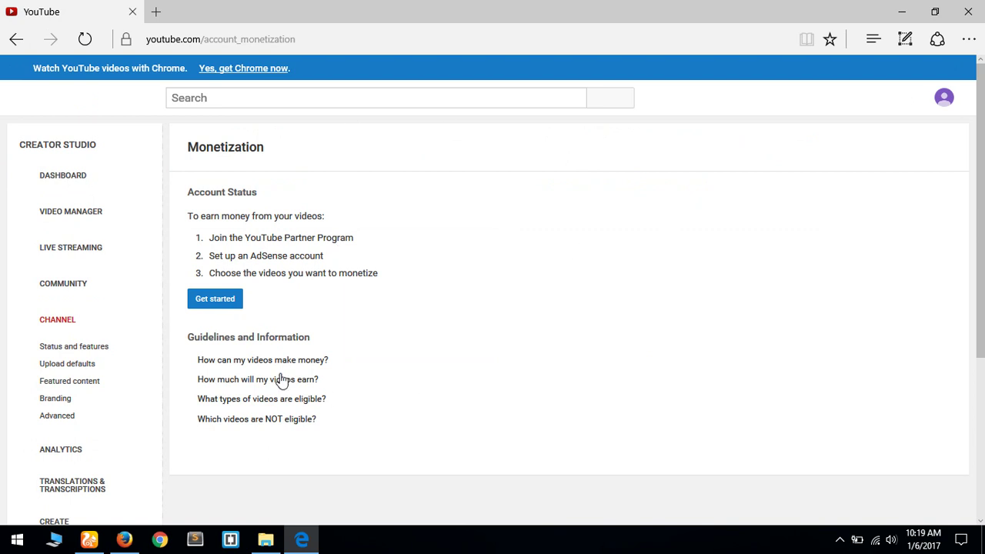
Step: Get started with the account's monetization setup, reloading the page and starting it again
{"action": "left_click", "coordinate": [235, 302]}
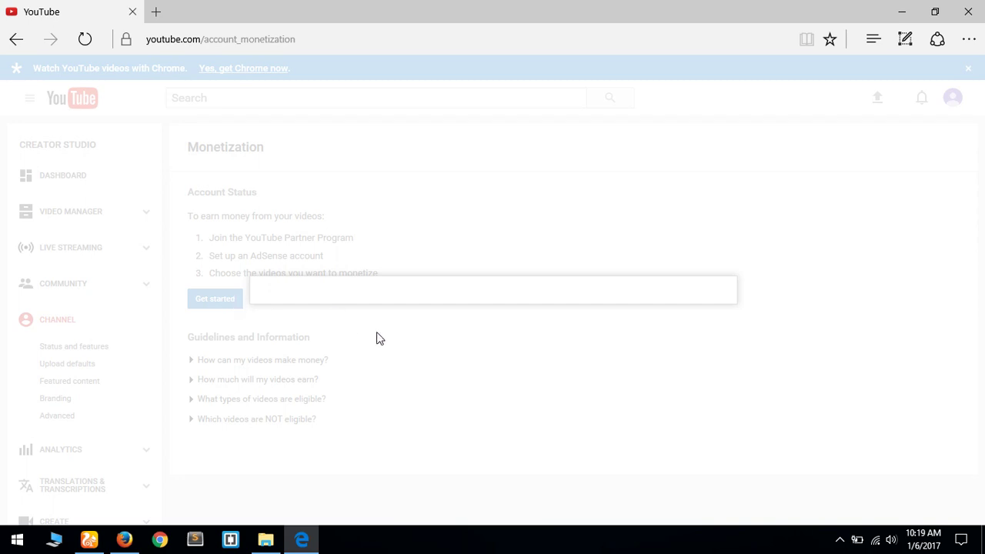
{"action": "left_click", "coordinate": [92, 46]}
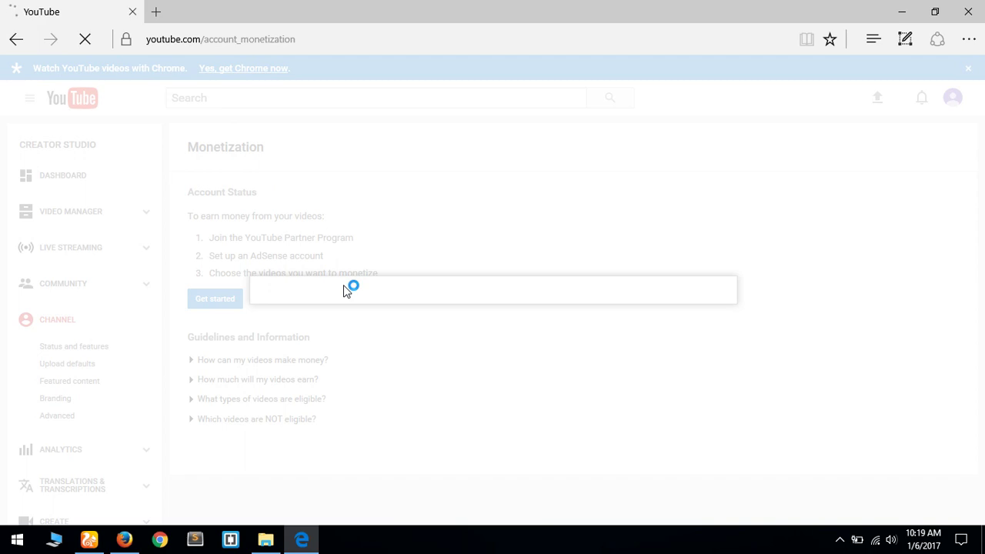
{"action": "left_click", "coordinate": [198, 302]}
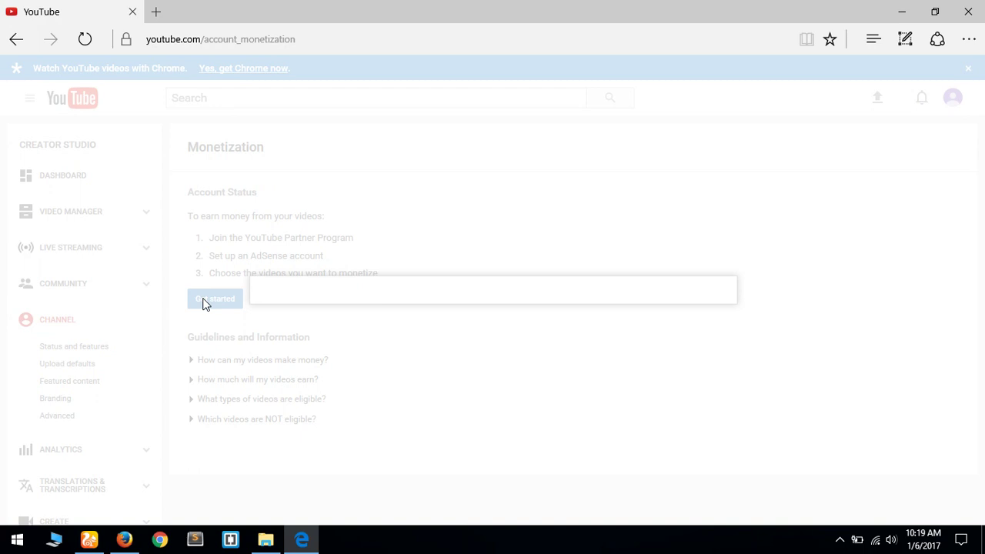
{"action": "left_click", "coordinate": [839, 540]}
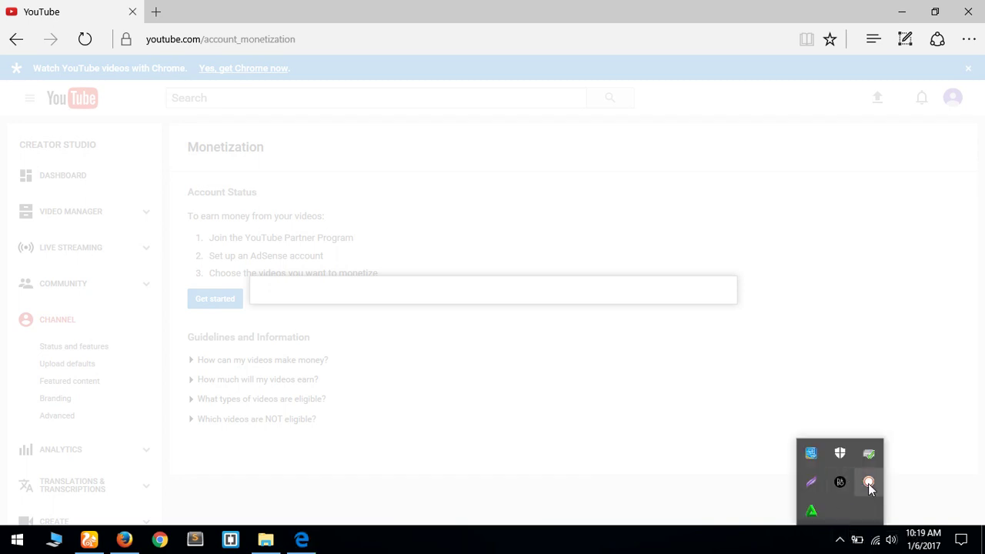
{"action": "right_click", "coordinate": [869, 483]}
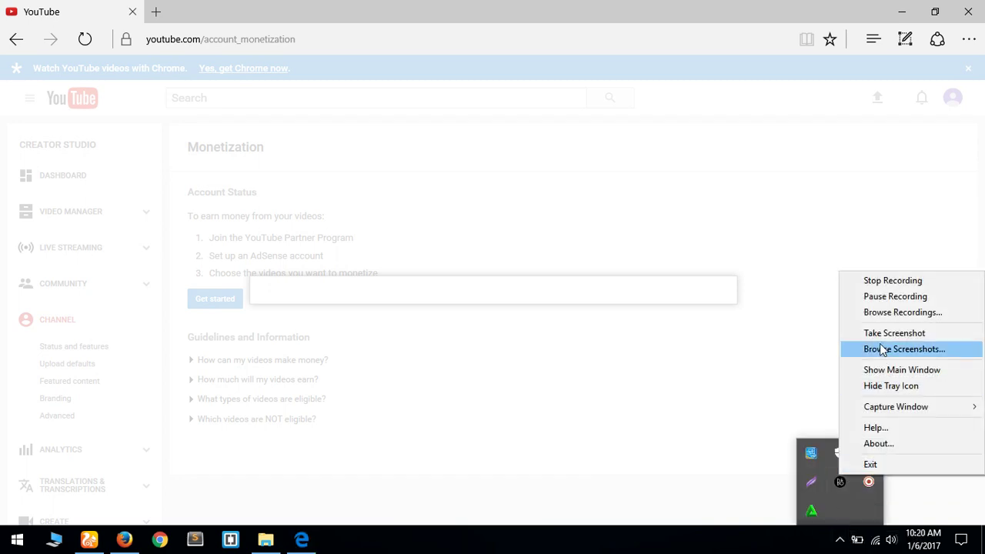
{"action": "left_click", "coordinate": [877, 300]}
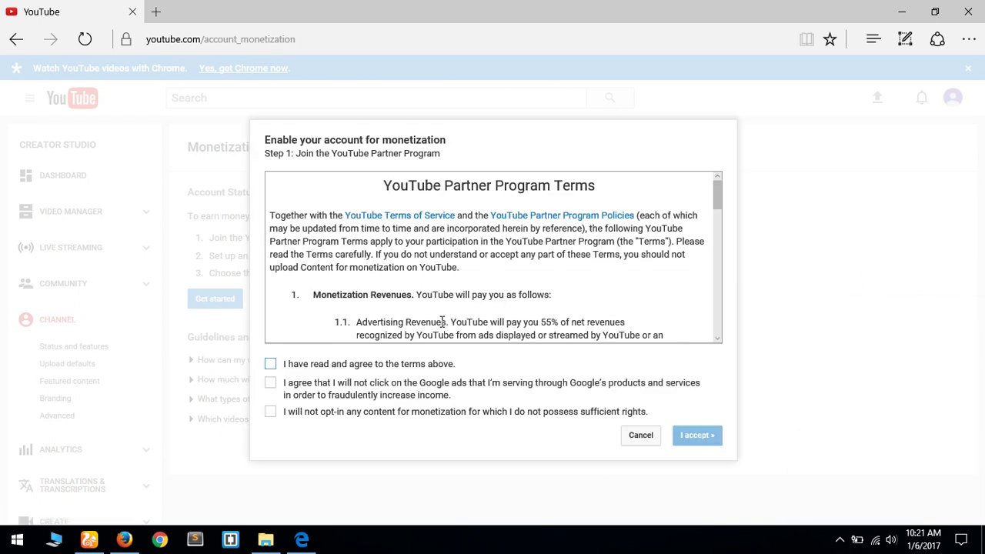
Step: Agree to all three YouTube Partner Program statements and accept the terms
{"action": "left_click", "coordinate": [296, 368]}
{"action": "left_click", "coordinate": [298, 390]}
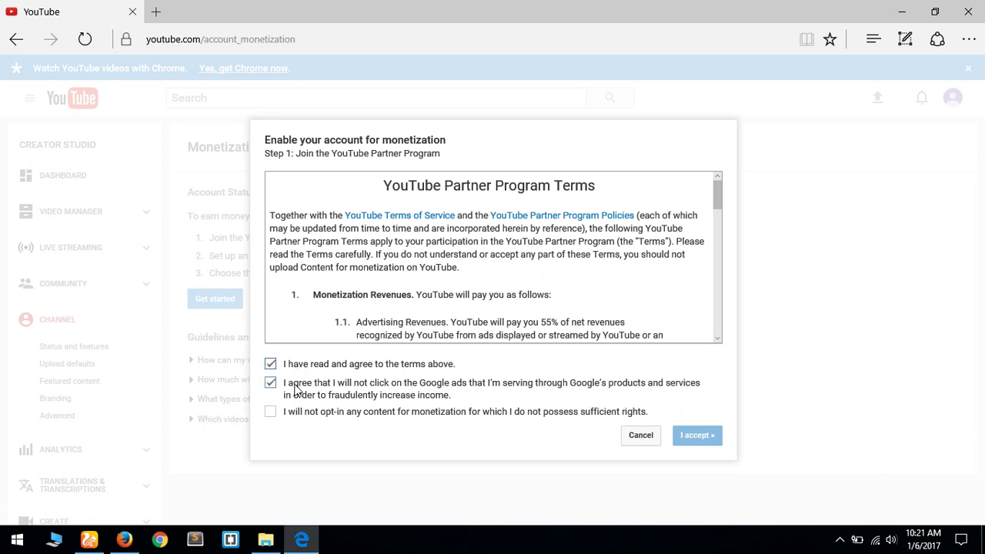
{"action": "left_click", "coordinate": [298, 413]}
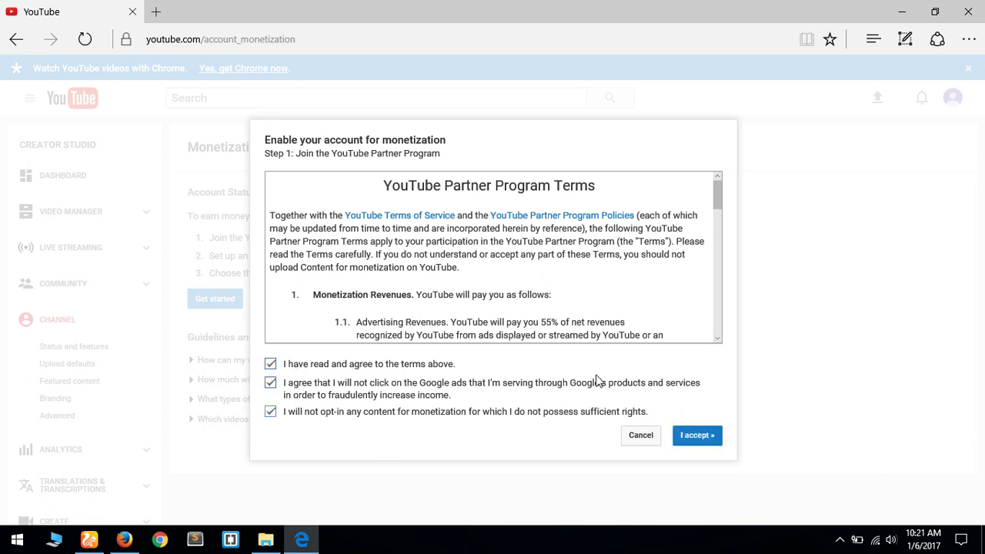
{"action": "left_click", "coordinate": [701, 437]}
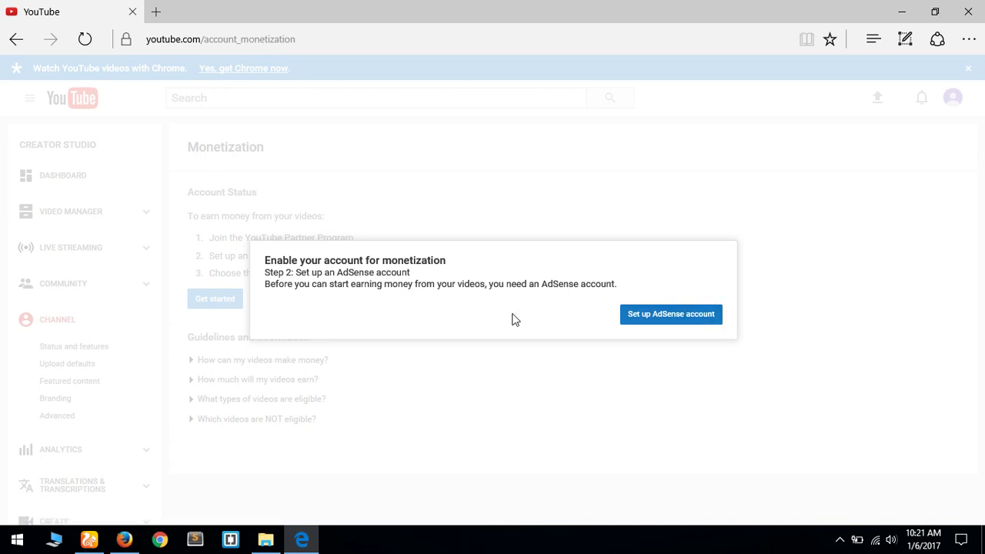
Step: Start setting up the AdSense account and sign in with the existing Google account
{"action": "left_click", "coordinate": [671, 314]}
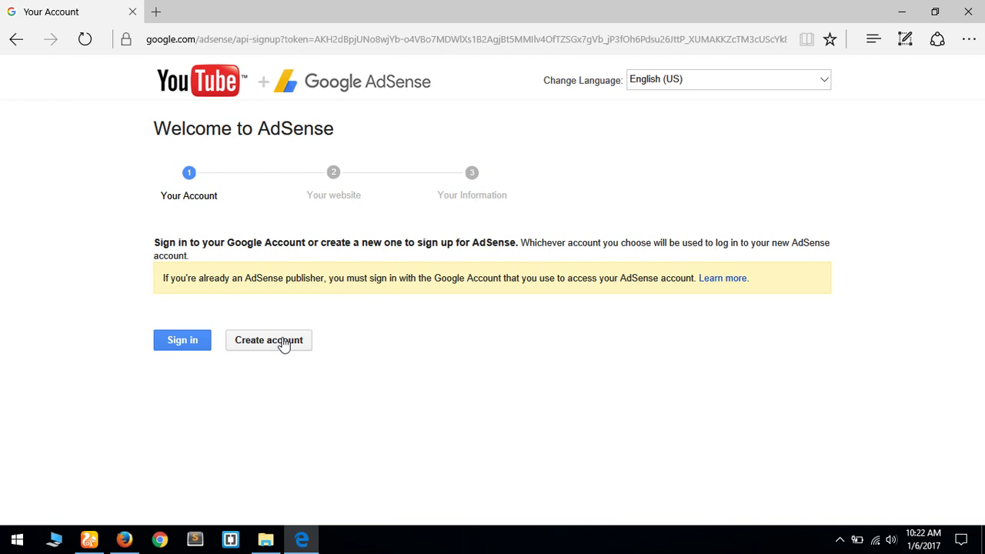
{"action": "left_click", "coordinate": [181, 347]}
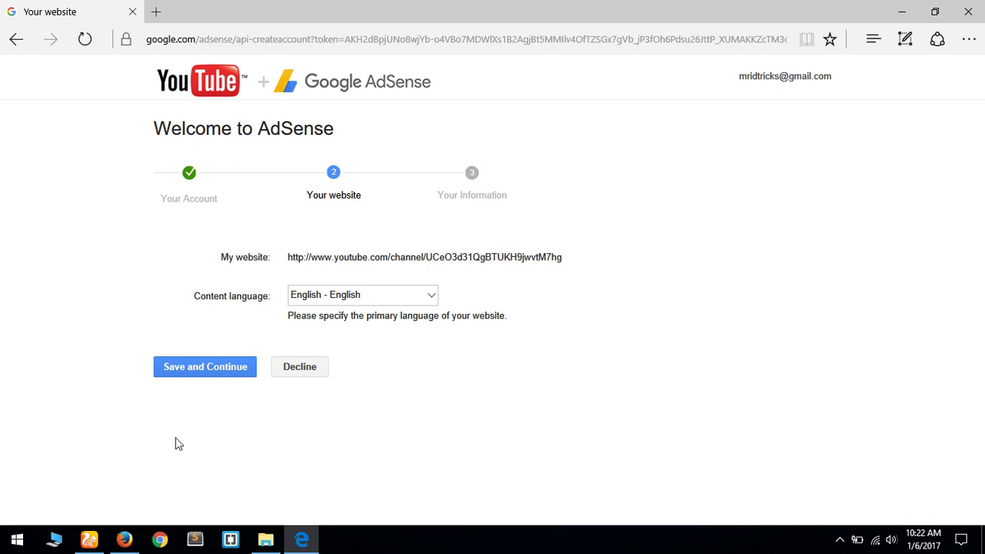
Step: Leave the AdSense signup for youtube.com and open the Video Manager from the user's own channel page
{"action": "left_click", "coordinate": [221, 35]}
{"action": "type", "text": "youtu"}
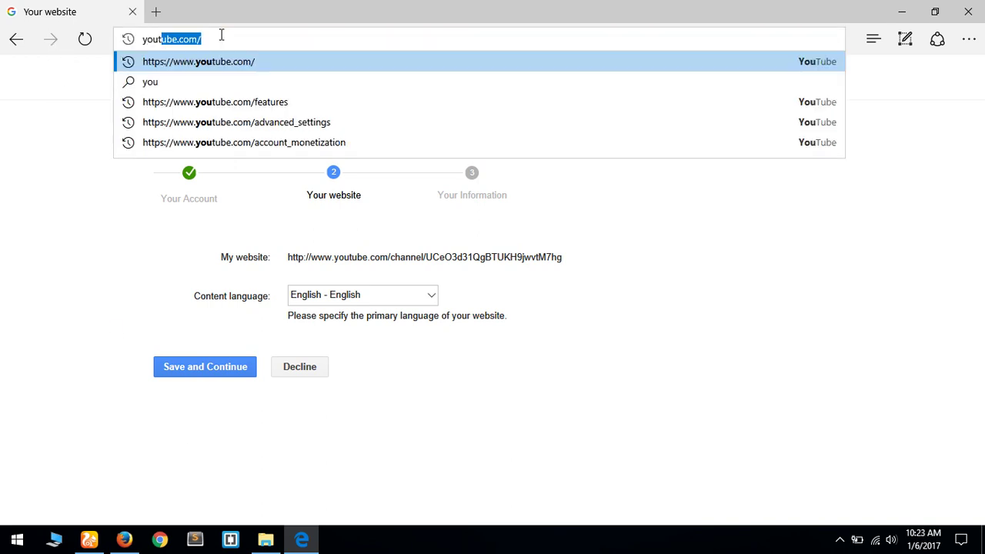
{"action": "key", "text": "Return"}
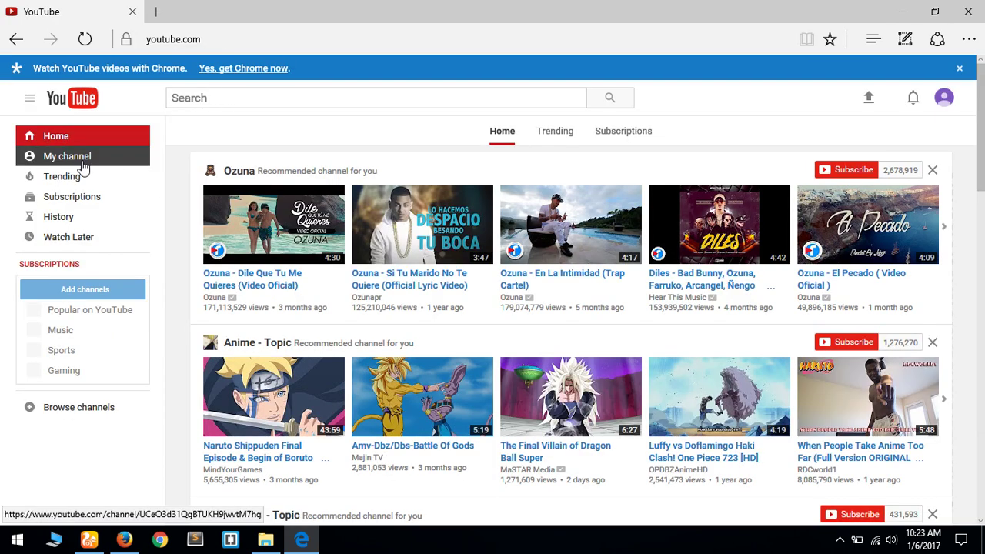
{"action": "left_click", "coordinate": [81, 158]}
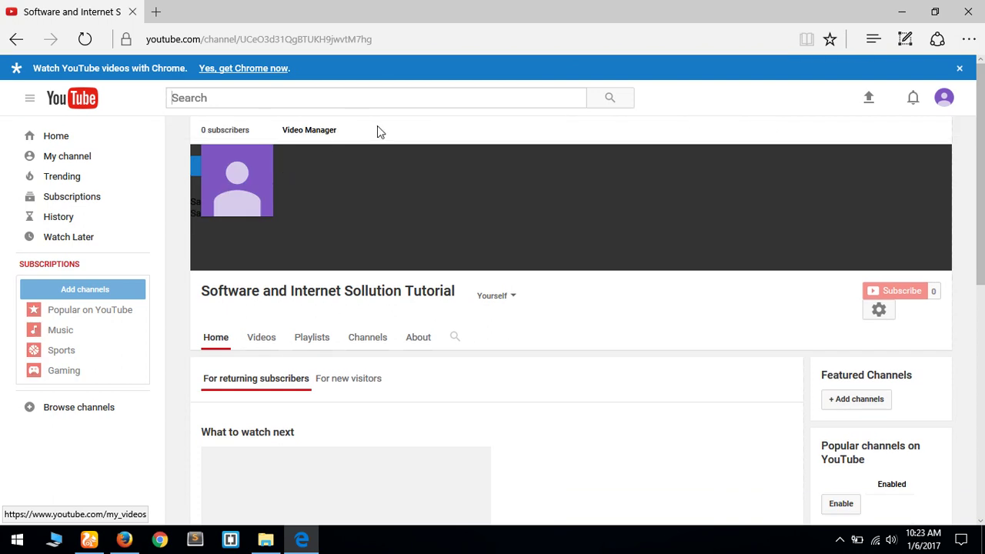
{"action": "left_click", "coordinate": [328, 133]}
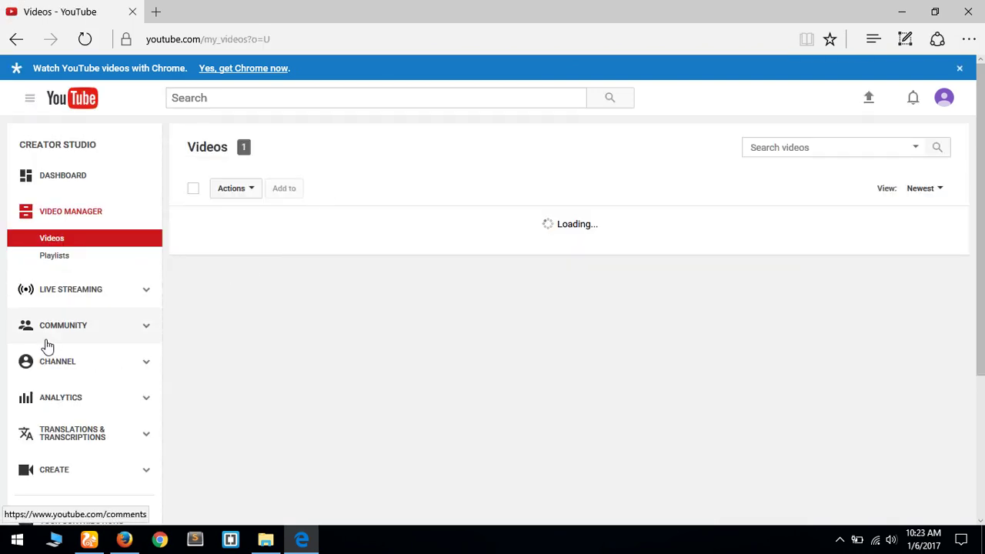
Step: Open the channel's Status and Features page and choose to enable Monetization
{"action": "left_click", "coordinate": [50, 366]}
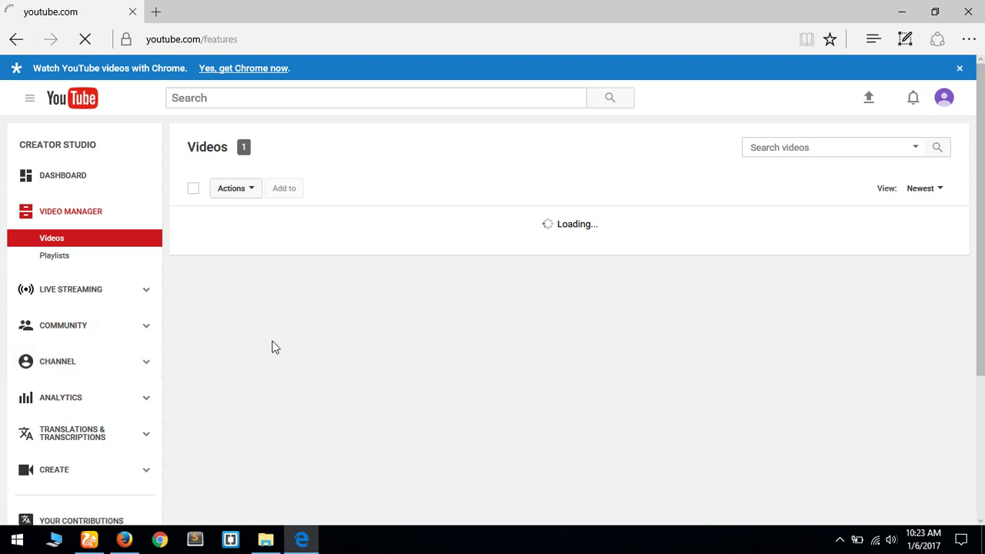
{"action": "scroll", "coordinate": [540, 311], "scroll_direction": "down", "scroll_amount": 3}
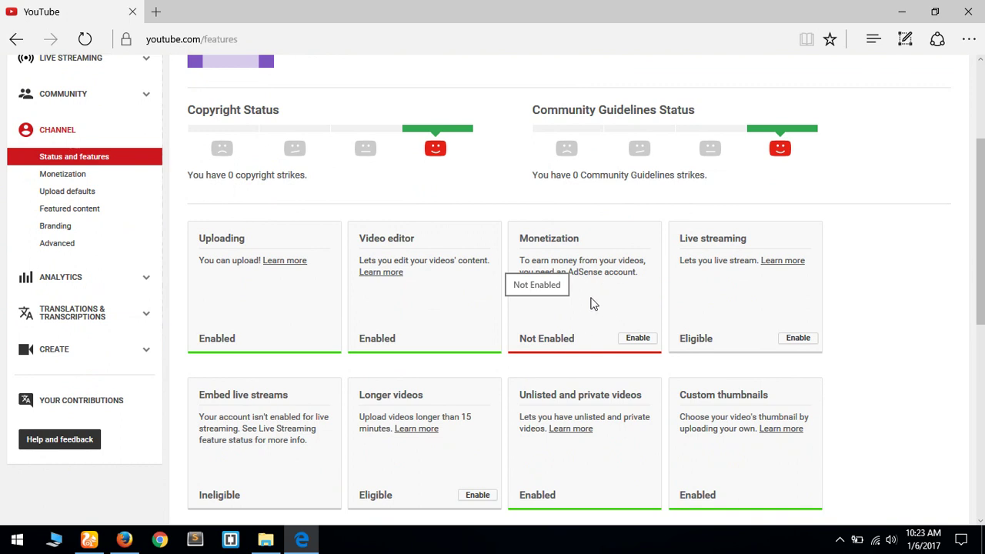
{"action": "left_click", "coordinate": [633, 340]}
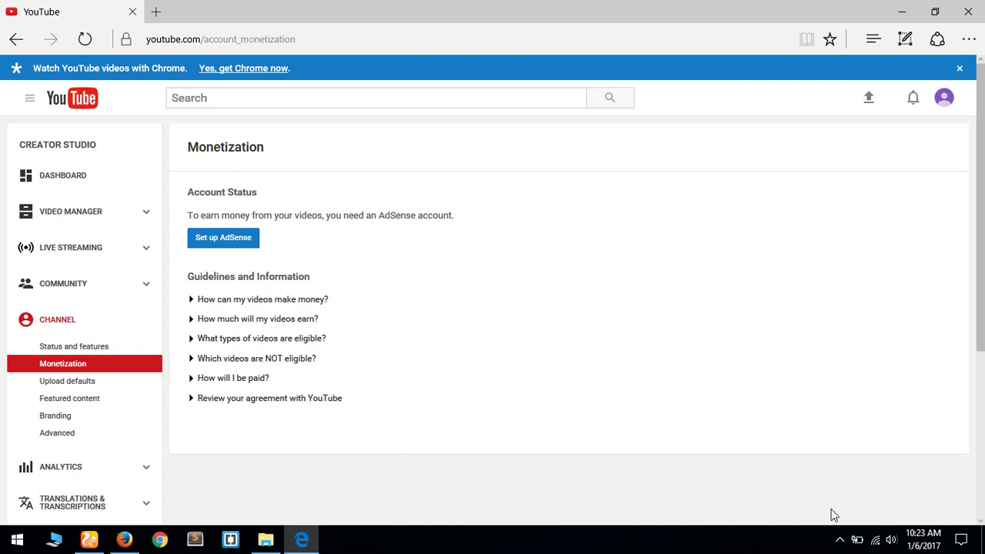
{"action": "left_click", "coordinate": [841, 542]}
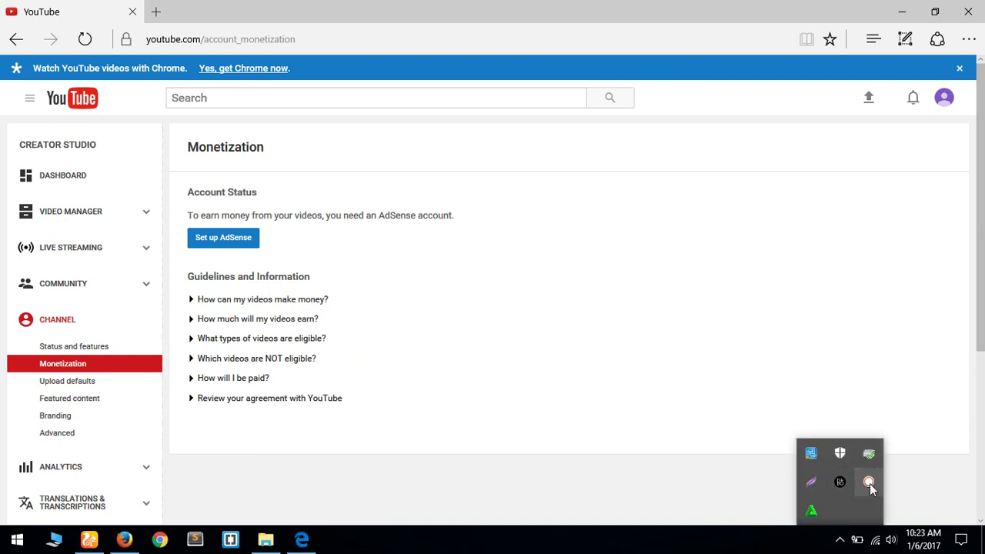
{"action": "right_click", "coordinate": [870, 482]}
{"action": "left_click", "coordinate": [893, 305]}
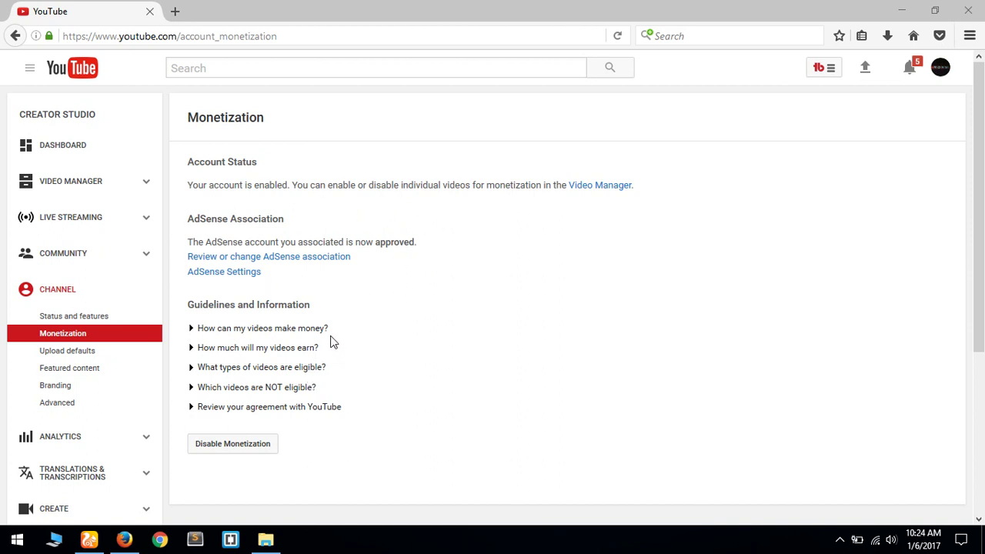
Step: Check the monetization status of the videos in the Video Manager and review the channel's Status and Features page
{"action": "left_click", "coordinate": [80, 188]}
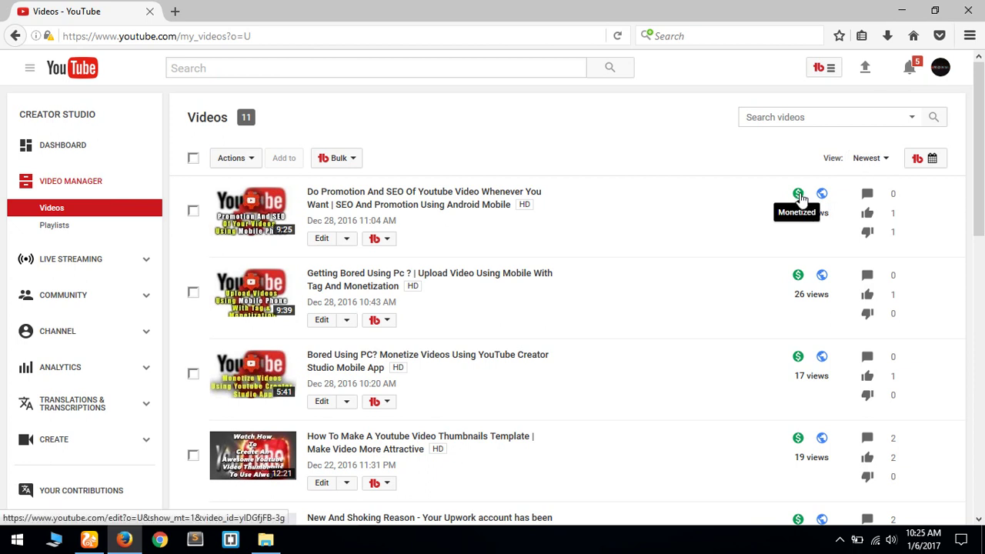
{"action": "left_click", "coordinate": [81, 337]}
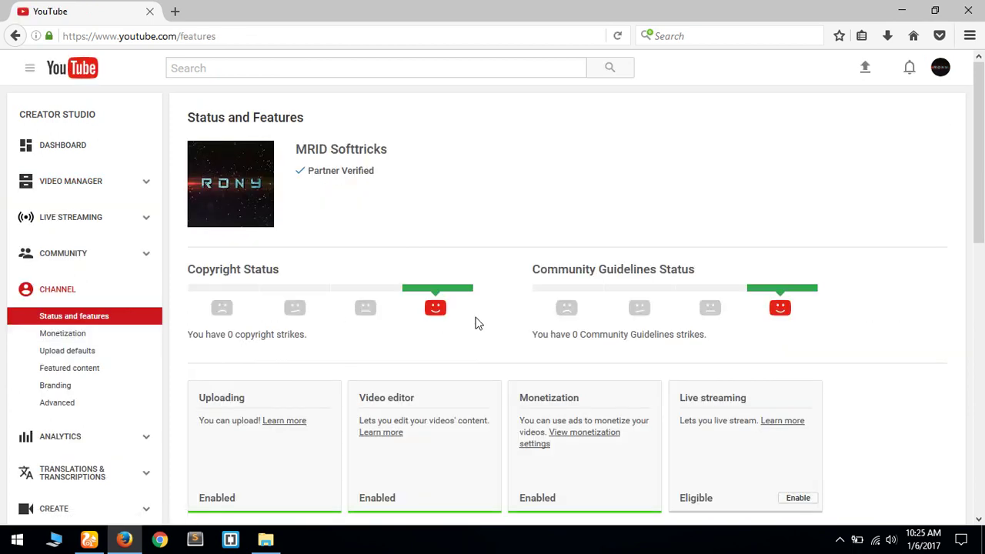
{"action": "scroll", "coordinate": [594, 337], "scroll_direction": "down", "scroll_amount": 1}
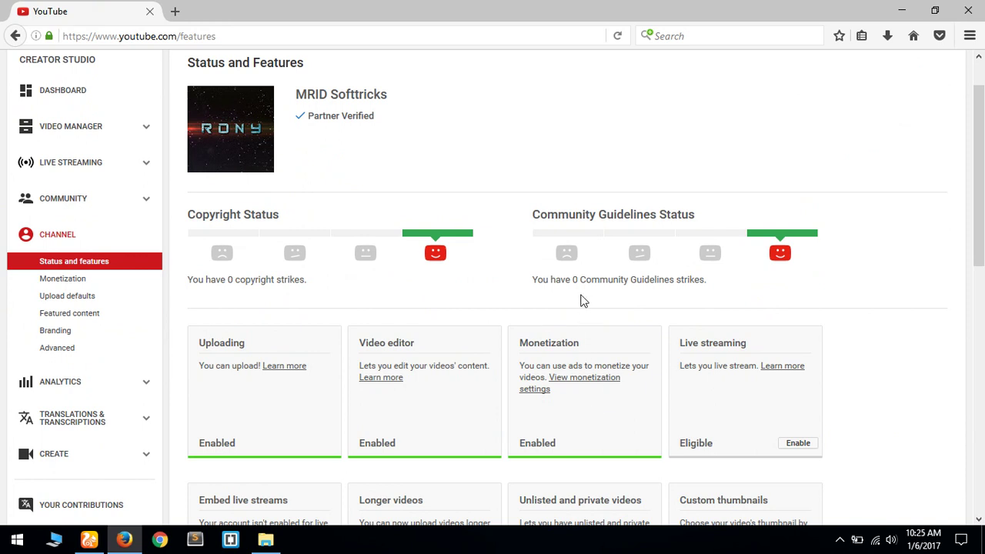
{"action": "scroll", "coordinate": [583, 301], "scroll_direction": "down", "scroll_amount": 3}
{"action": "scroll", "coordinate": [583, 301], "scroll_direction": "up", "scroll_amount": 4}
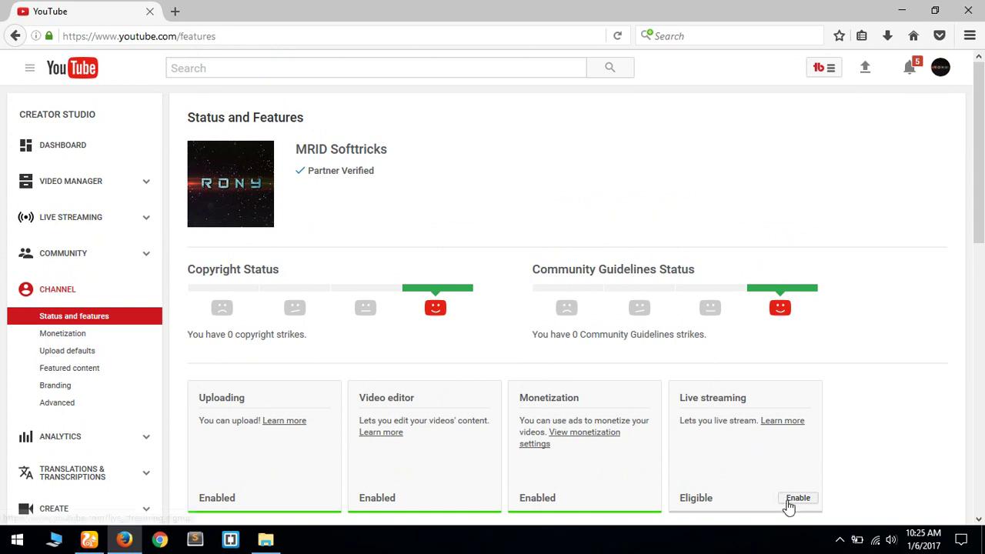
{"action": "left_click", "coordinate": [838, 542]}
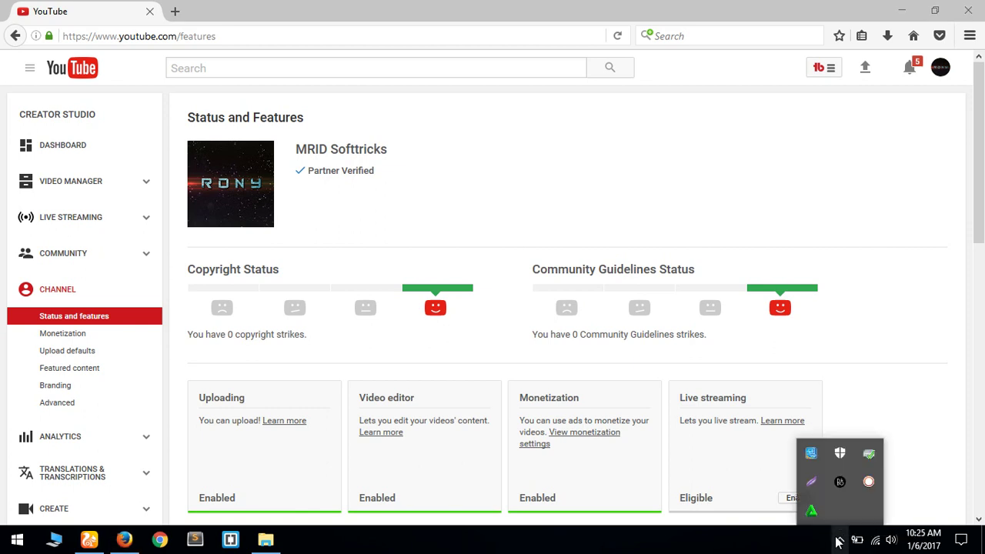